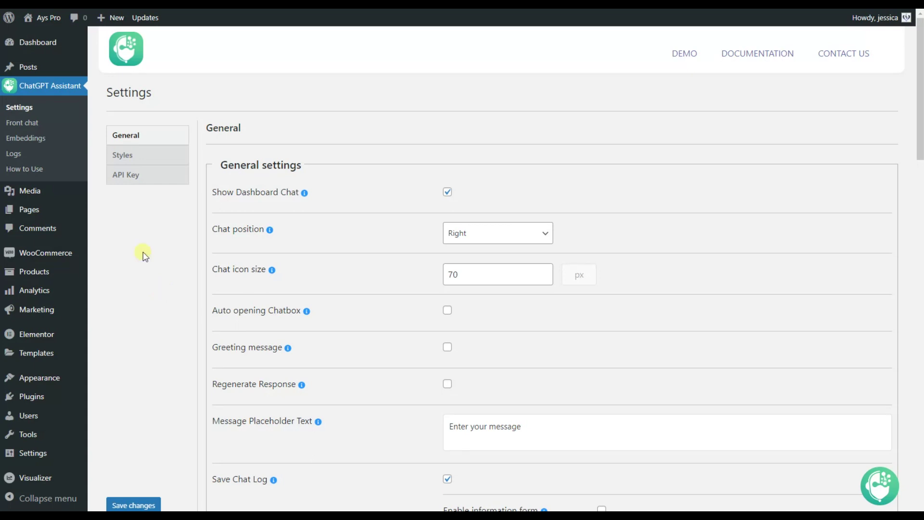
# Go to the All Posts list from the Posts menu in the admin sidebar.
pyautogui.moveTo(61, 65)
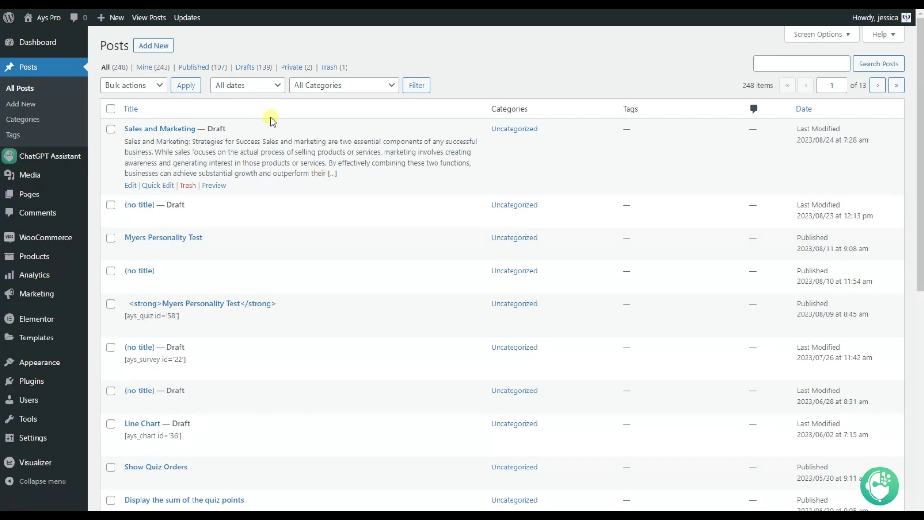
# Start a new, empty post from the Posts list.
pyautogui.click(163, 47)
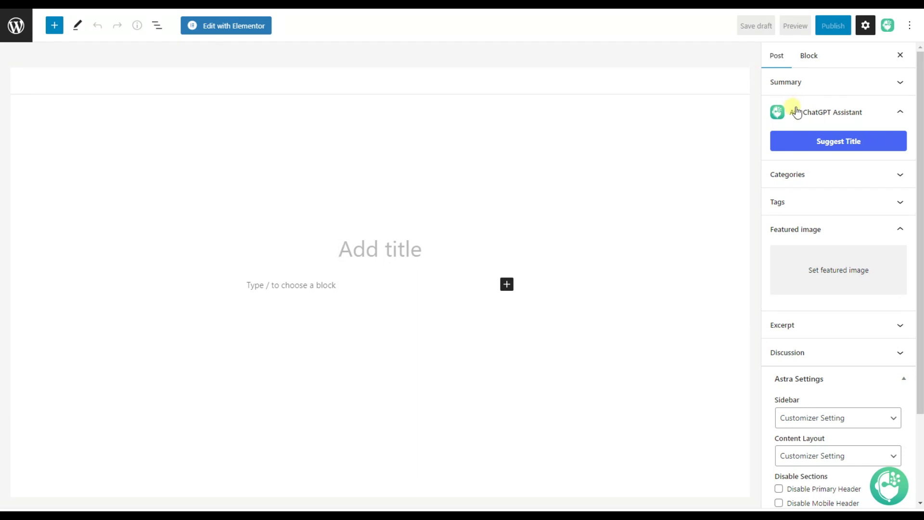
# Title the post 'ChatGPT for Marketing' and request AI title suggestions for it.
pyautogui.click(840, 144)
pyautogui.write('Chat')
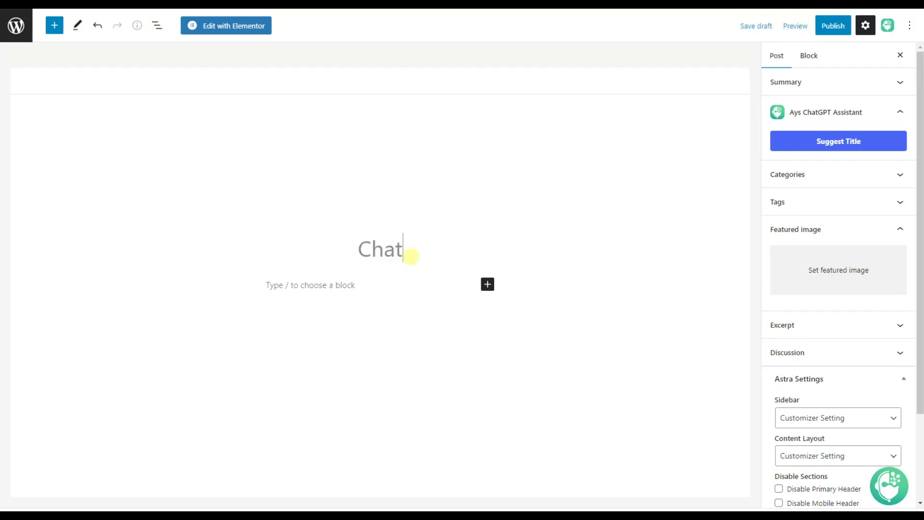
pyautogui.write('GPT for a')
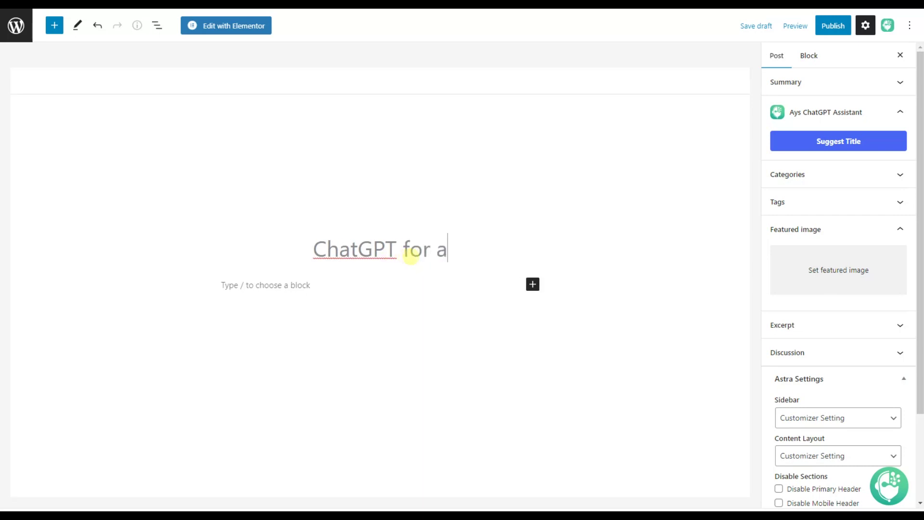
pyautogui.press('BackSpace')
pyautogui.write('Marketing')
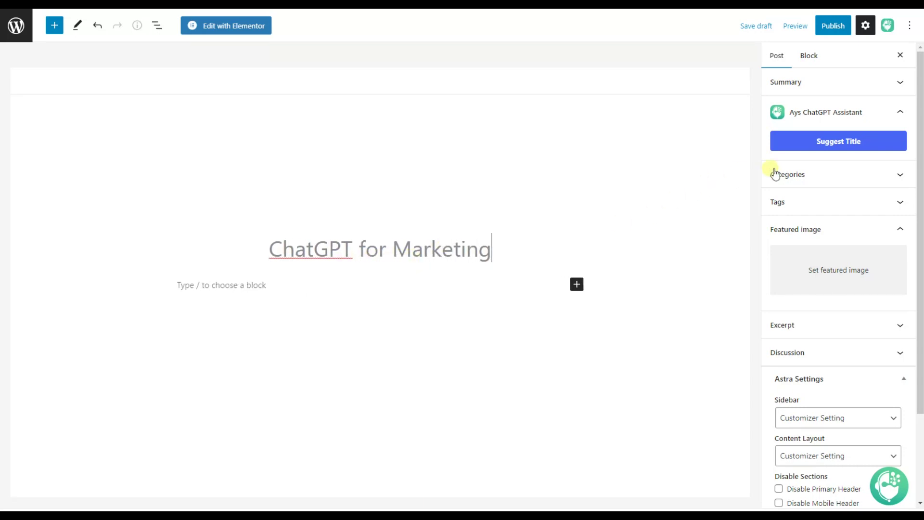
pyautogui.click(835, 142)
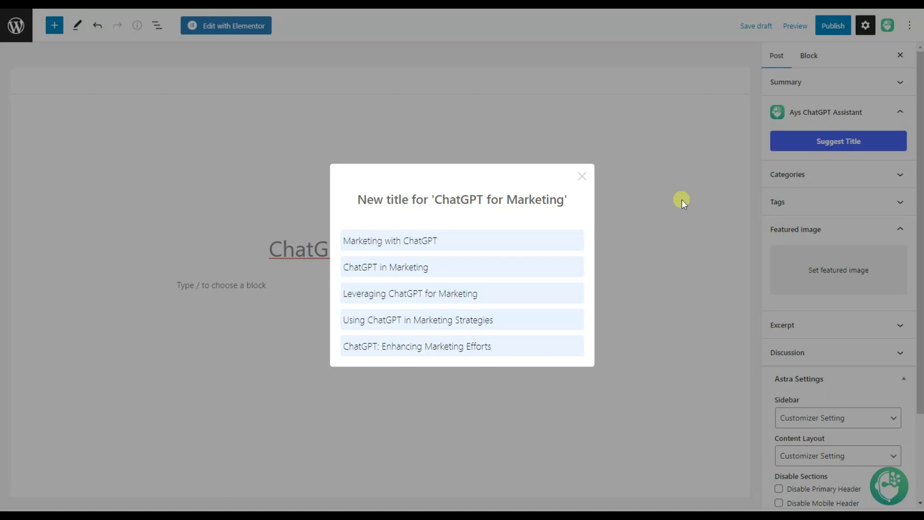
# Pick 'Using ChatGPT in Marketing Strategies' from the suggested titles.
pyautogui.click(424, 320)
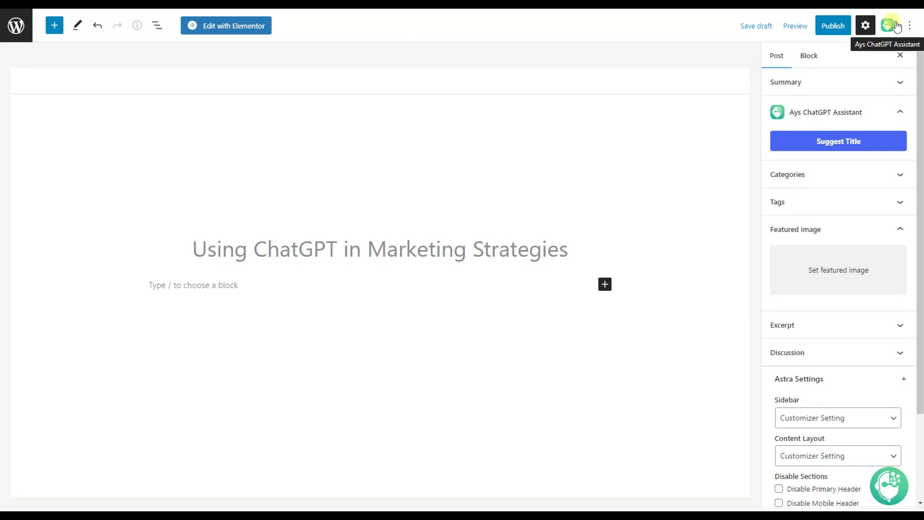
# Show the ChatGPT Assistant options, keeping model gpt-3.5-turbo-16k and Informative style.
pyautogui.click(893, 25)
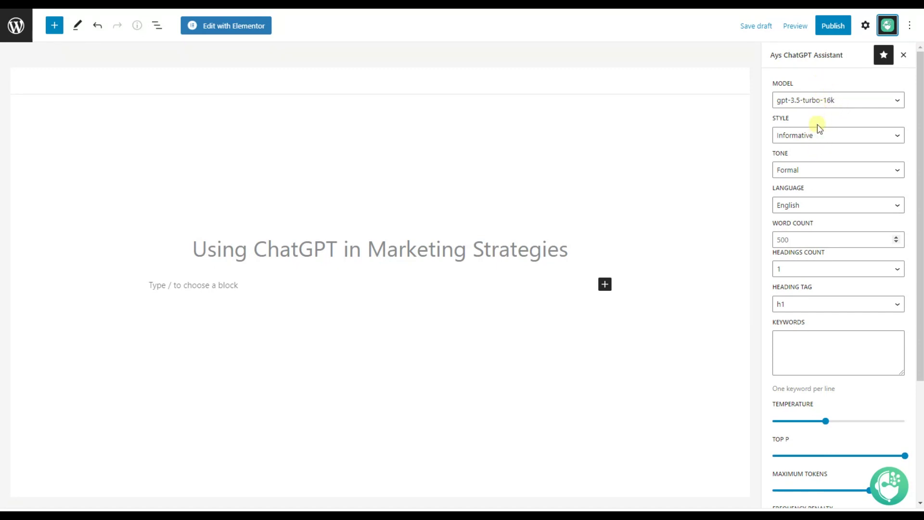
pyautogui.click(827, 107)
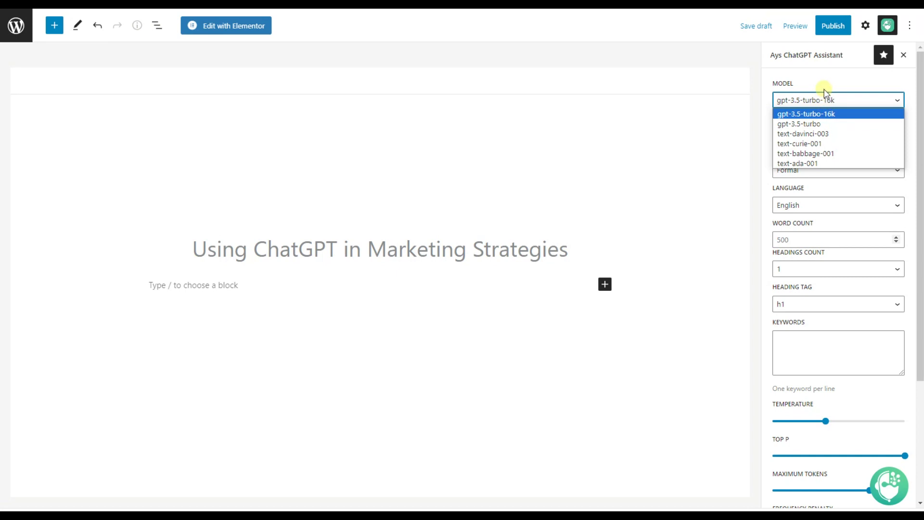
pyautogui.click(825, 90)
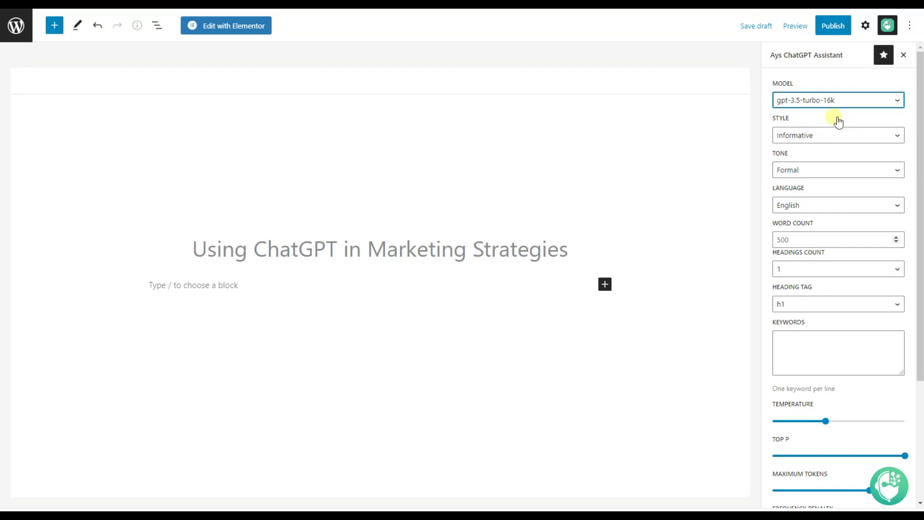
pyautogui.click(827, 137)
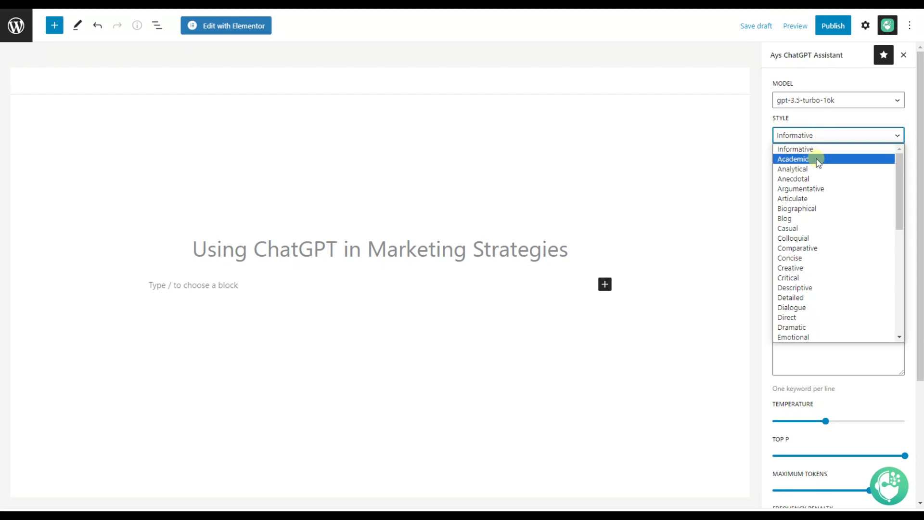
pyautogui.click(768, 160)
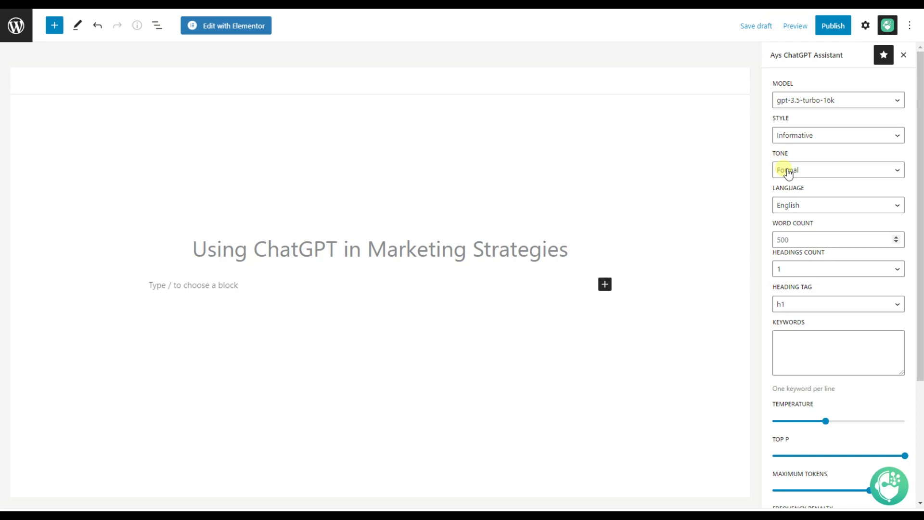
# Keep the tone at Formal and the article language at English.
pyautogui.click(788, 174)
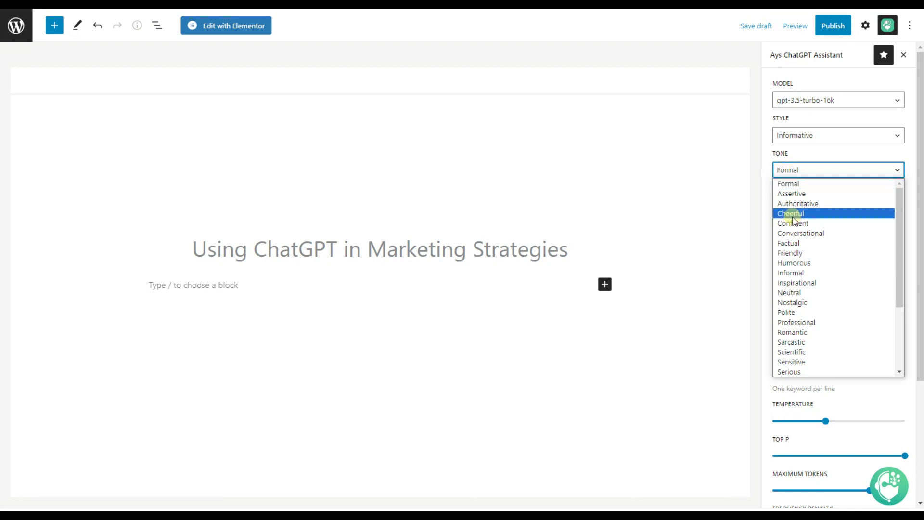
pyautogui.scroll(-3, 809, 243)
pyautogui.click(769, 181)
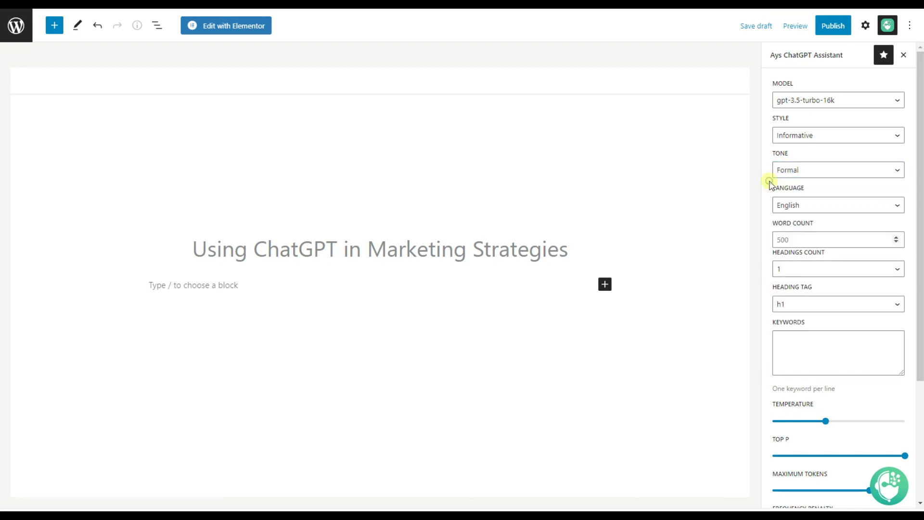
pyautogui.click(785, 205)
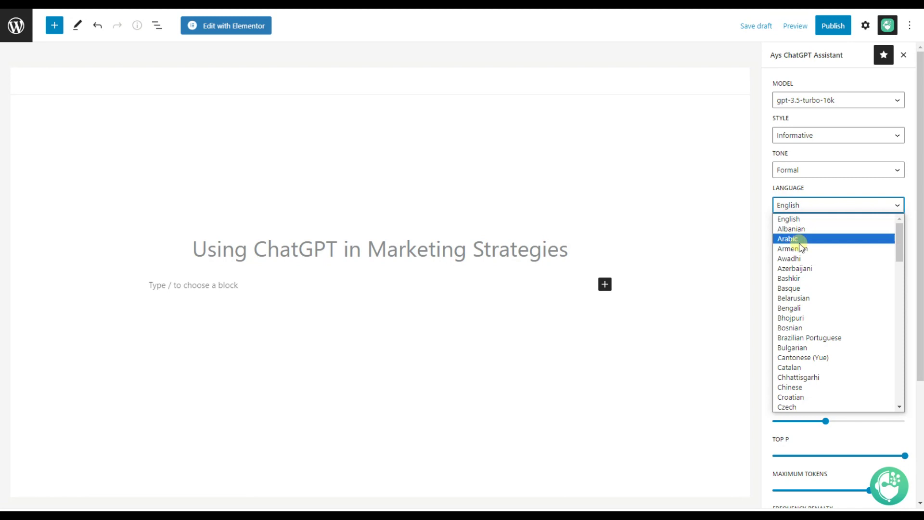
pyautogui.scroll(-5, 813, 272)
pyautogui.scroll(-10, 813, 271)
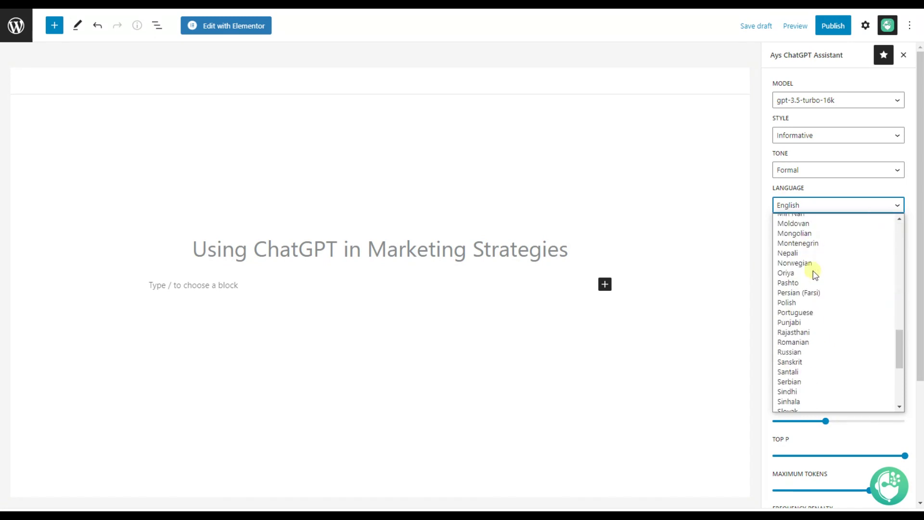
pyautogui.scroll(15, 816, 272)
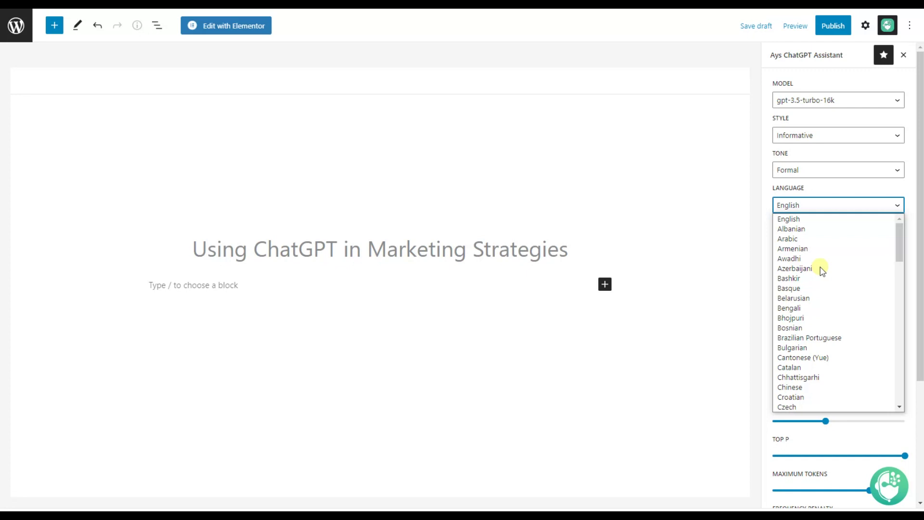
pyautogui.click(767, 210)
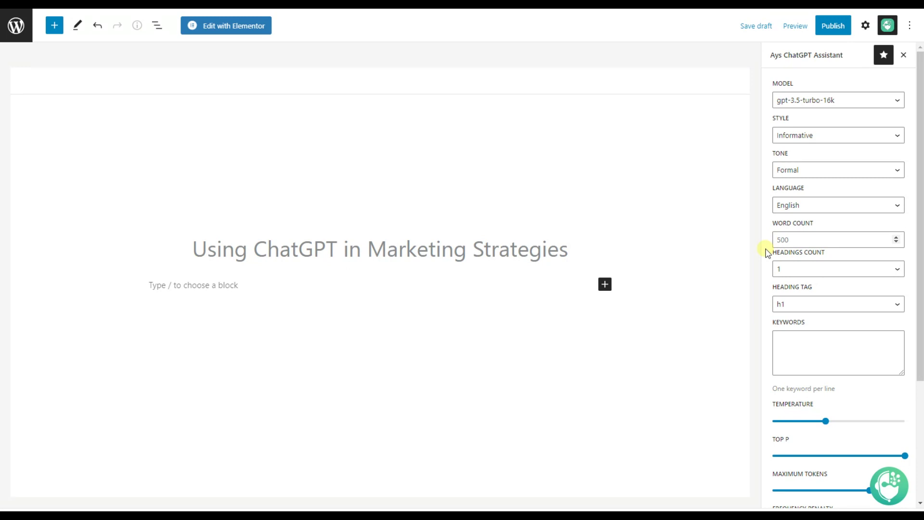
# Set 3 headings with the h1 heading tag and enter 'plugin marketing' as keywords.
pyautogui.click(787, 276)
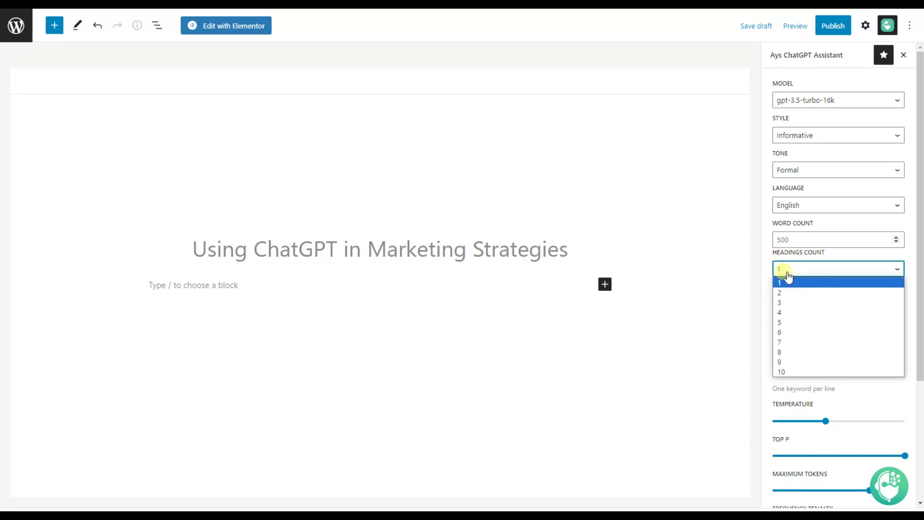
pyautogui.click(793, 303)
pyautogui.click(802, 305)
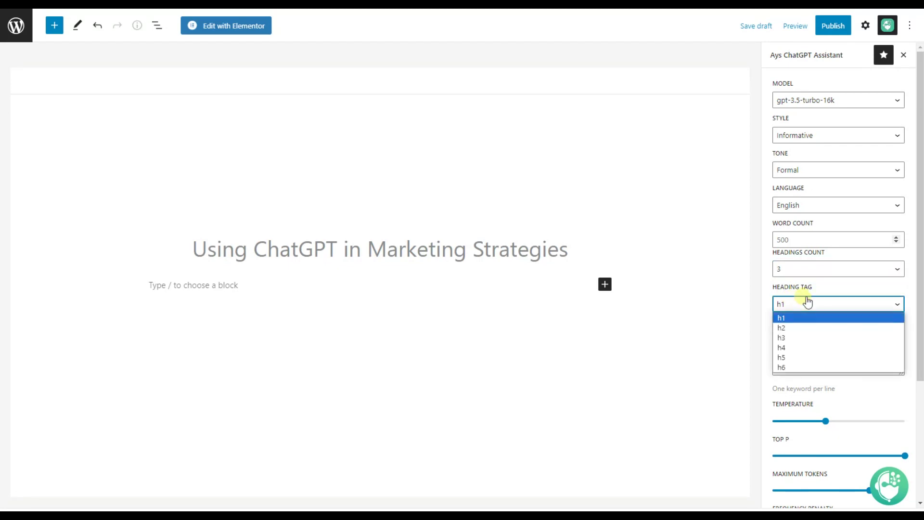
pyautogui.click(768, 286)
pyautogui.scroll(-1, 770, 295)
pyautogui.scroll(-1, 769, 296)
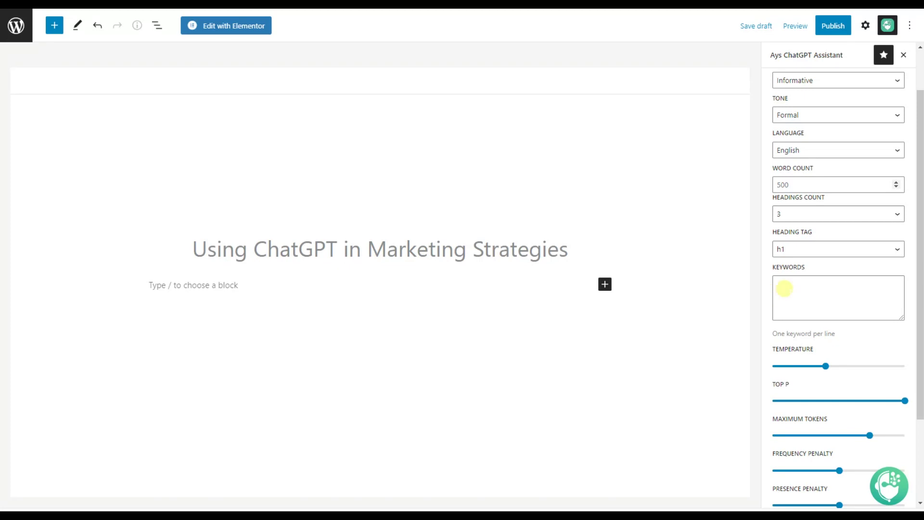
pyautogui.click(784, 289)
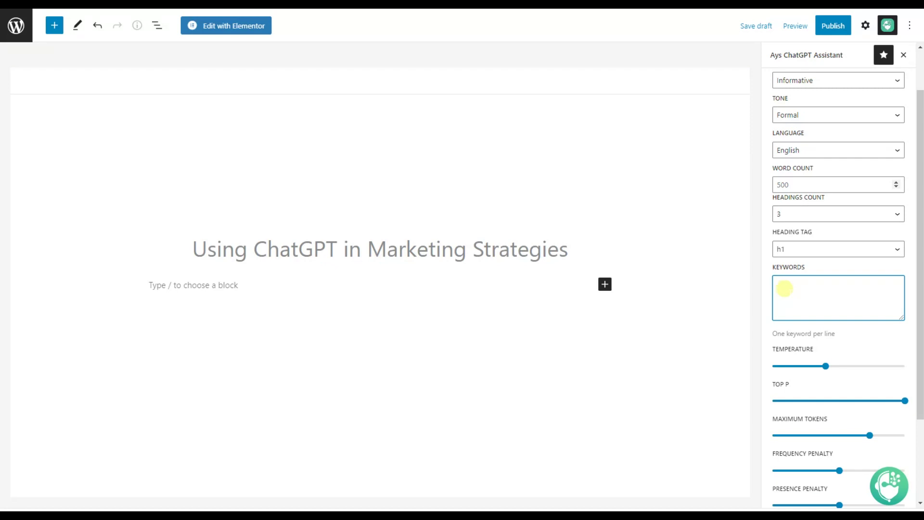
pyautogui.write('plugin marketing')
pyautogui.scroll(-2, 893, 408)
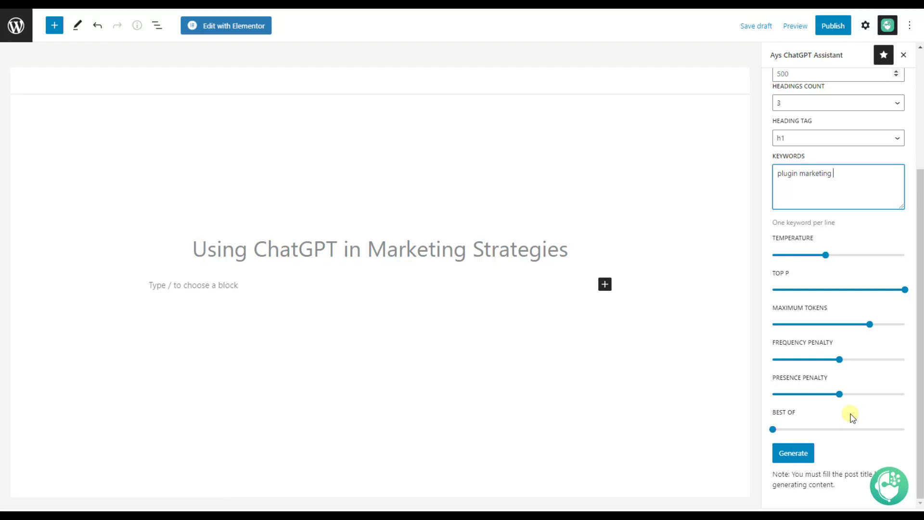
# Generate the AI article into a Custom HTML block and bring up that block's Options menu.
pyautogui.click(807, 454)
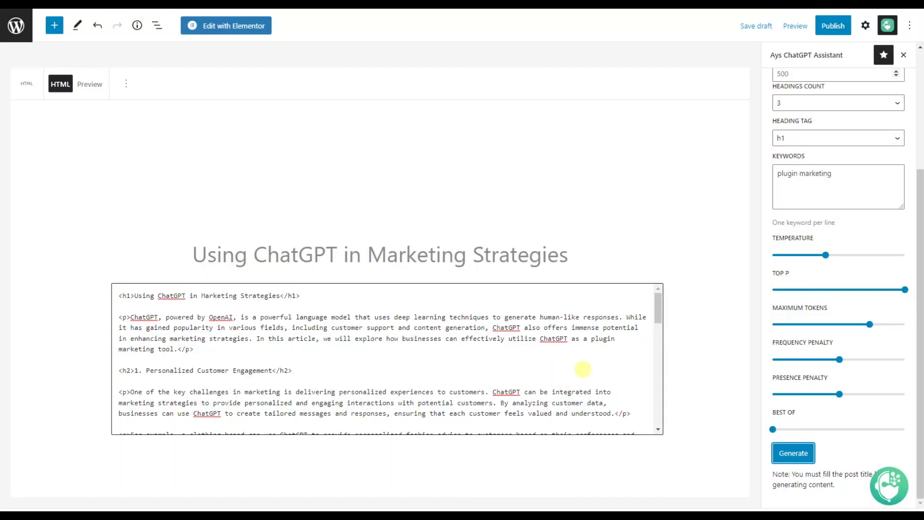
pyautogui.scroll(-3, 568, 337)
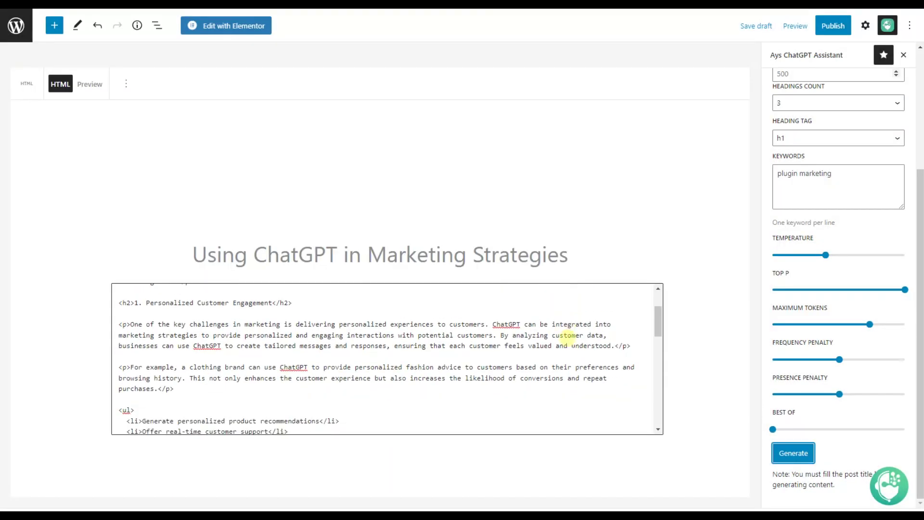
pyautogui.scroll(3, 568, 337)
pyautogui.click(452, 367)
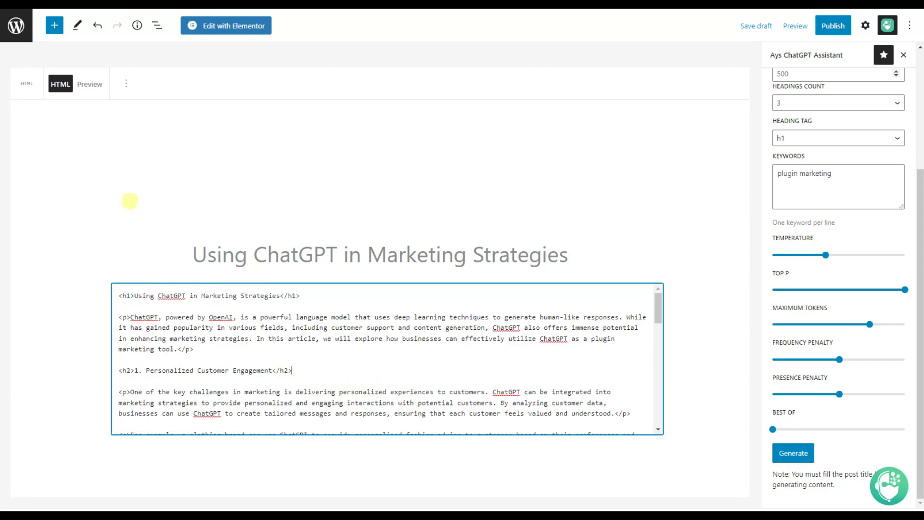
pyautogui.click(125, 84)
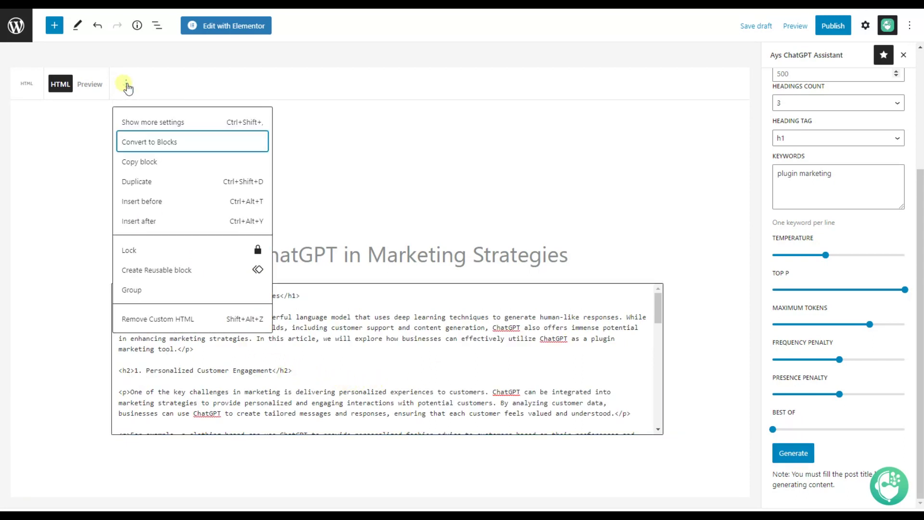
# Convert the HTML block to regular blocks and review the headings, lists and Summary.
pyautogui.click(150, 144)
pyautogui.click(183, 373)
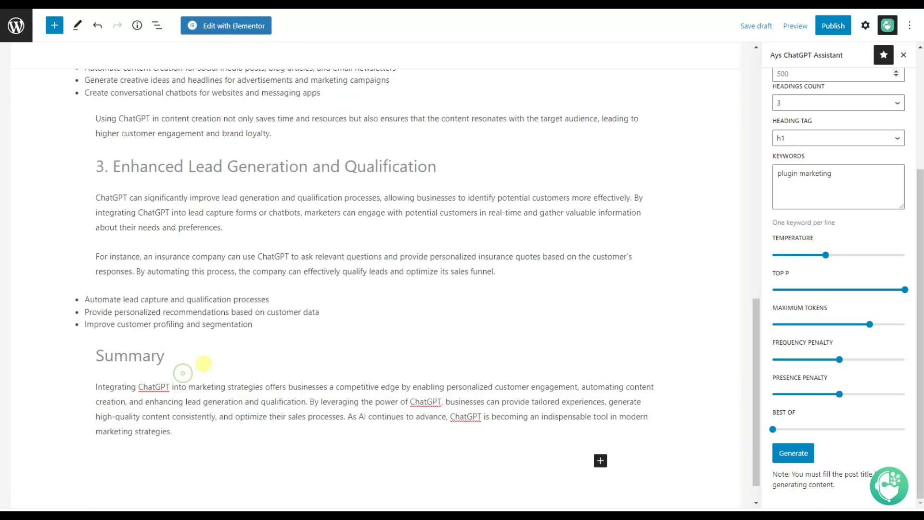
pyautogui.scroll(10, 305, 317)
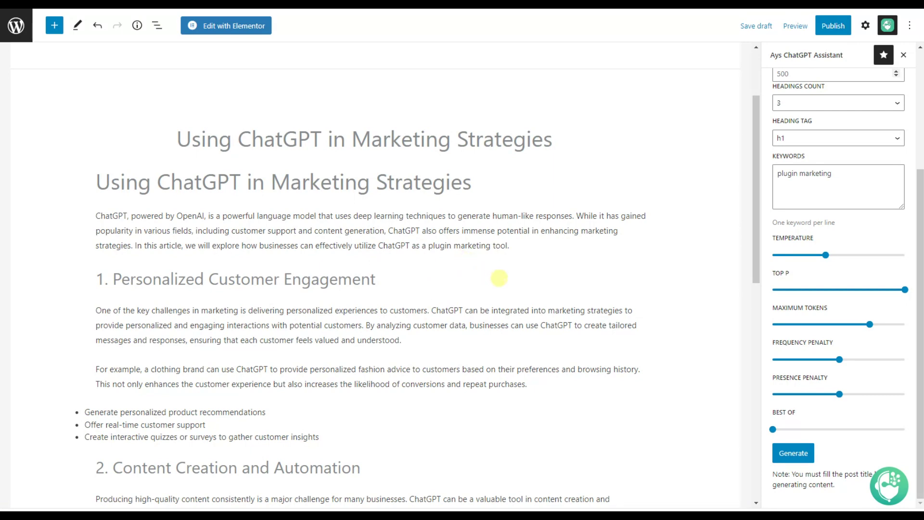
pyautogui.scroll(-8, 656, 305)
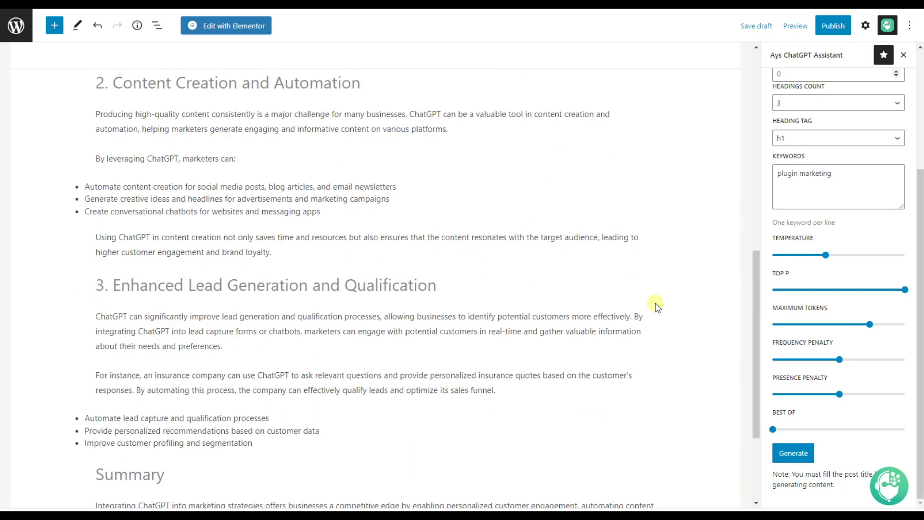
pyautogui.scroll(-5, 656, 305)
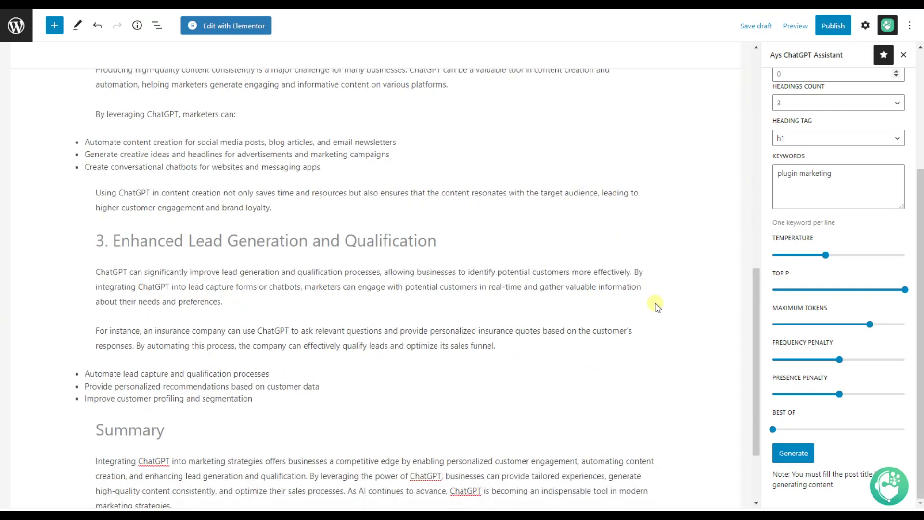